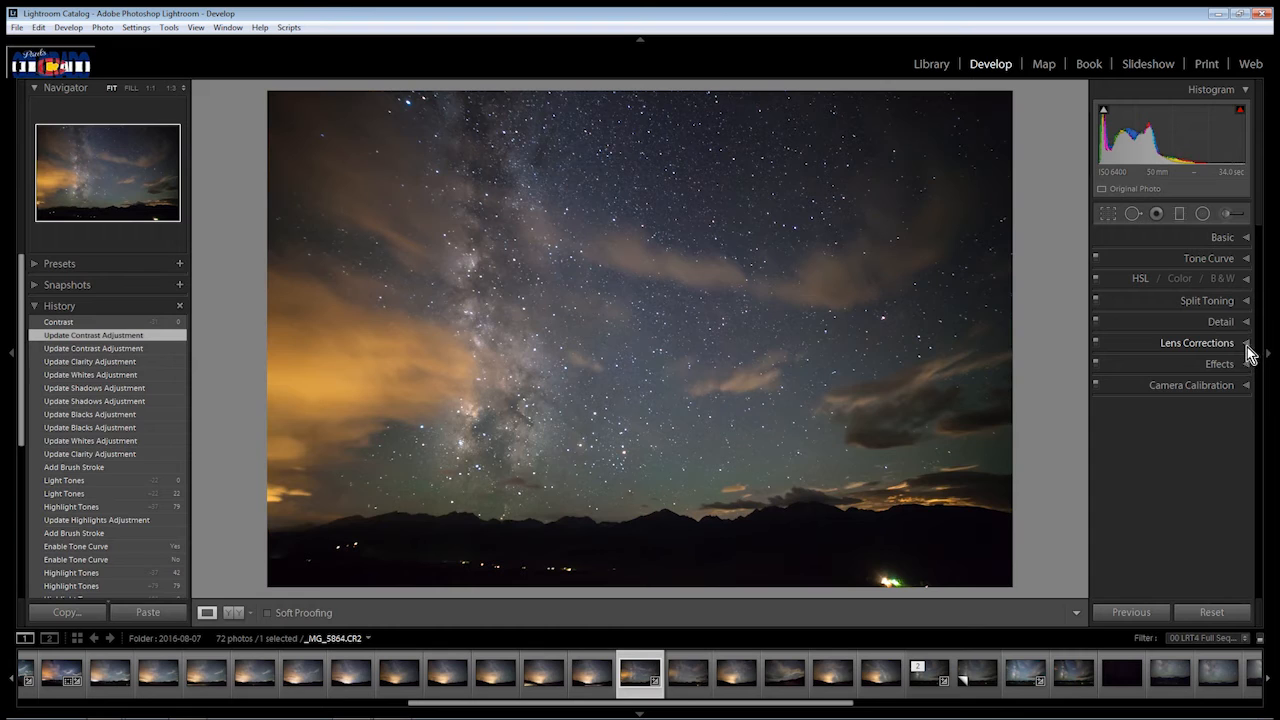
Inspect the colour fringes on the stars at 1:1 and enable Remove Chromatic Aberration in the lens corrections.
click(1247, 346)
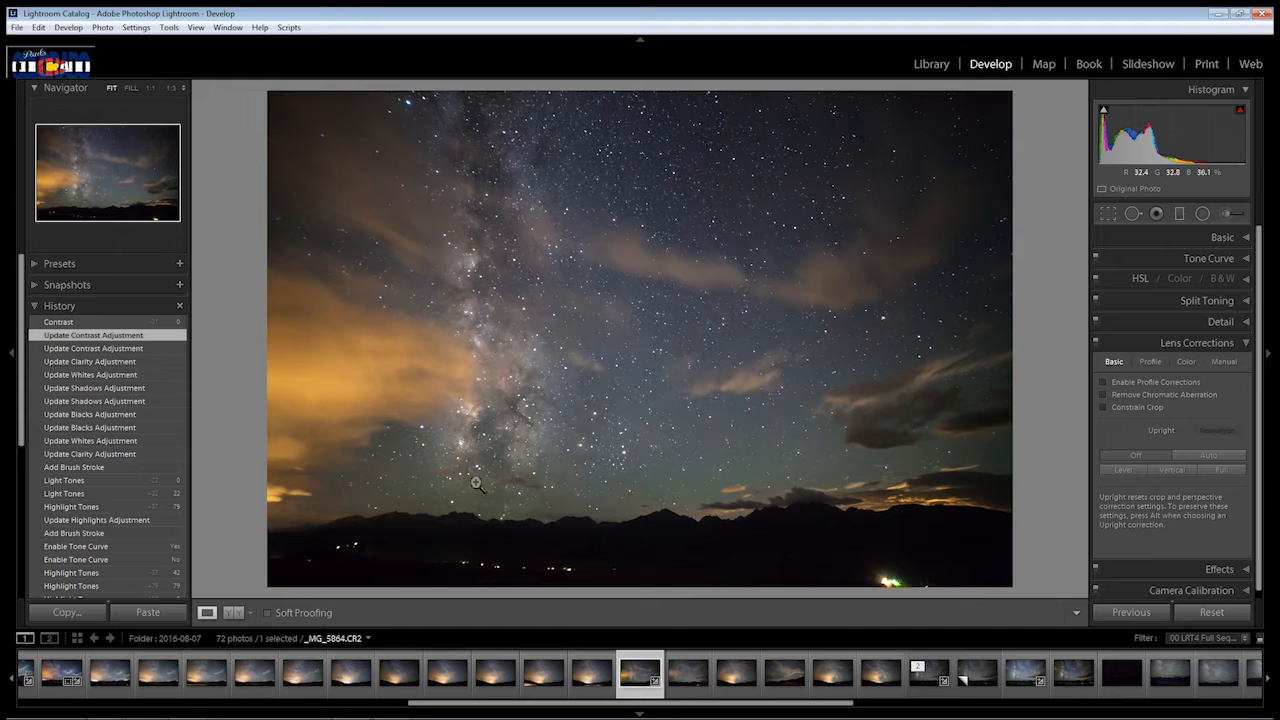
click(578, 452)
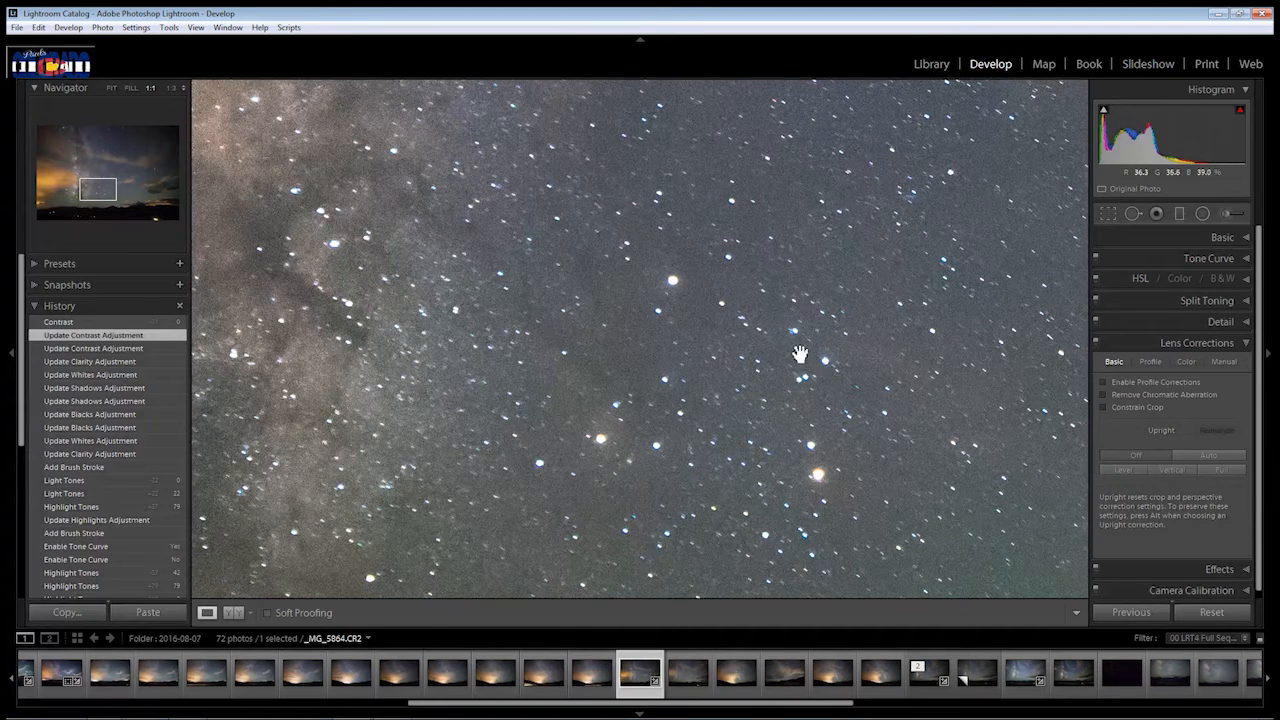
click(566, 535)
click(567, 483)
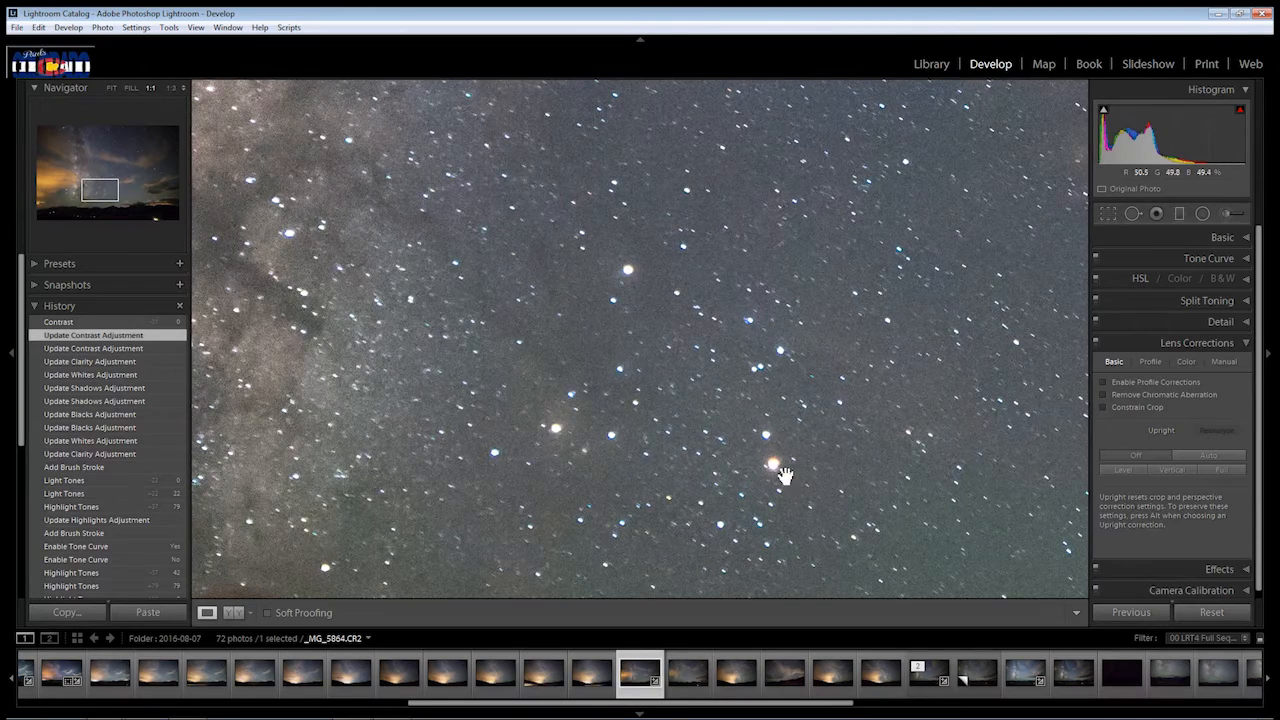
drag(712, 360, 802, 440)
click(800, 440)
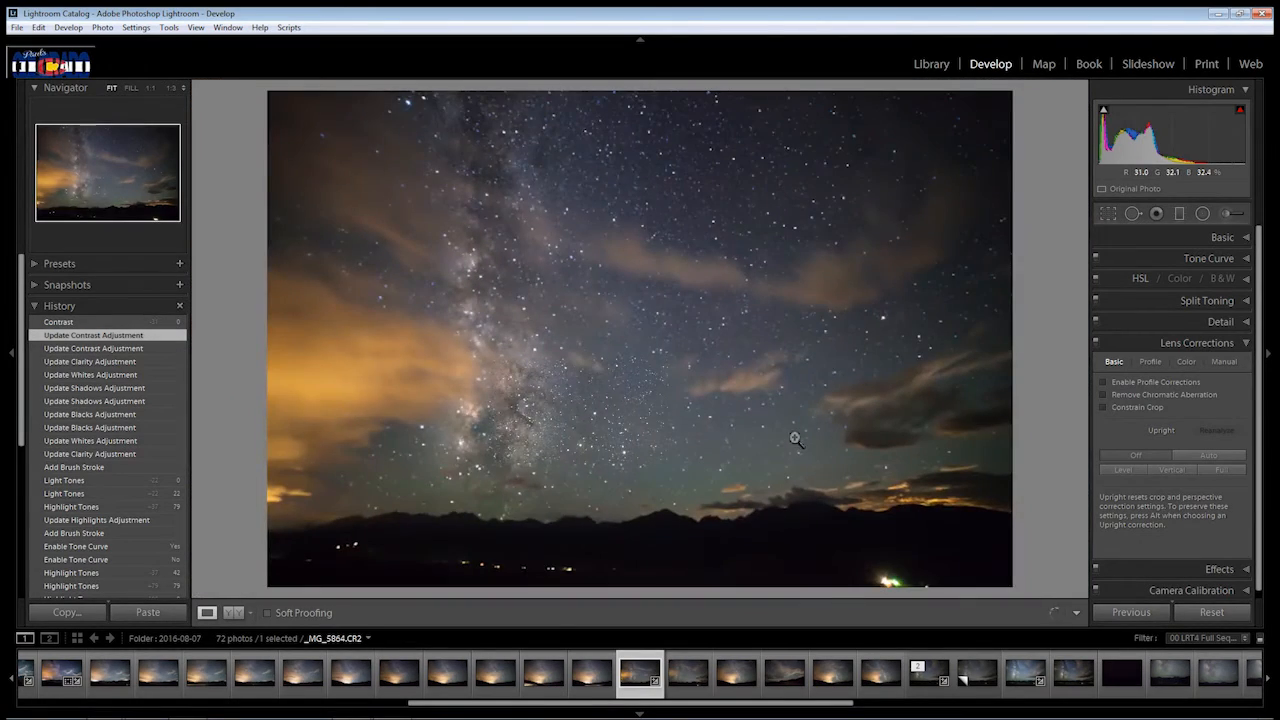
click(615, 452)
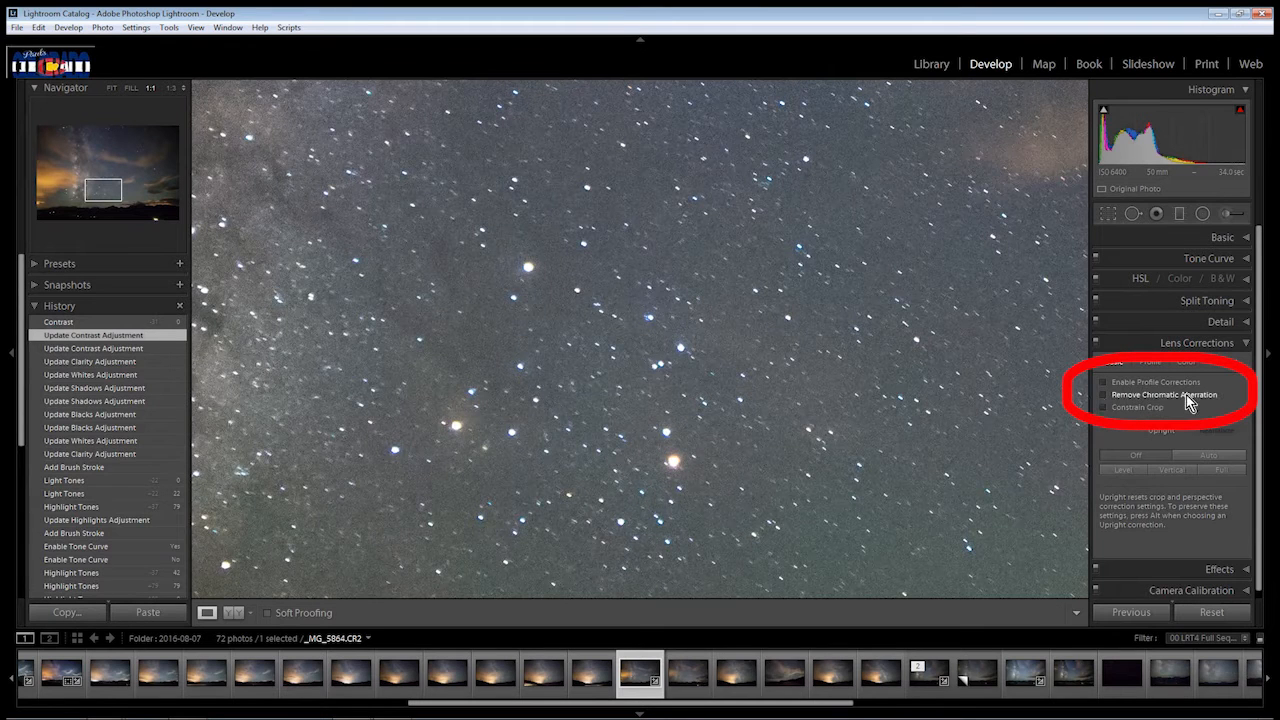
click(1104, 396)
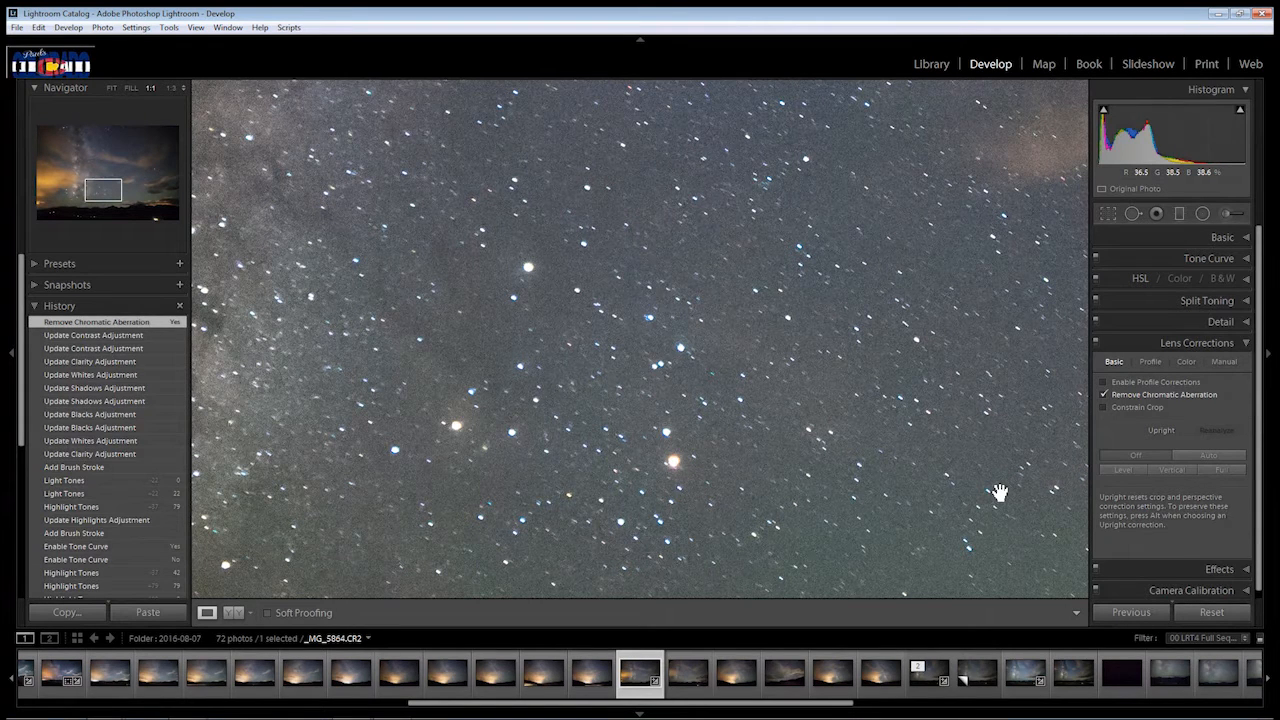
click(728, 450)
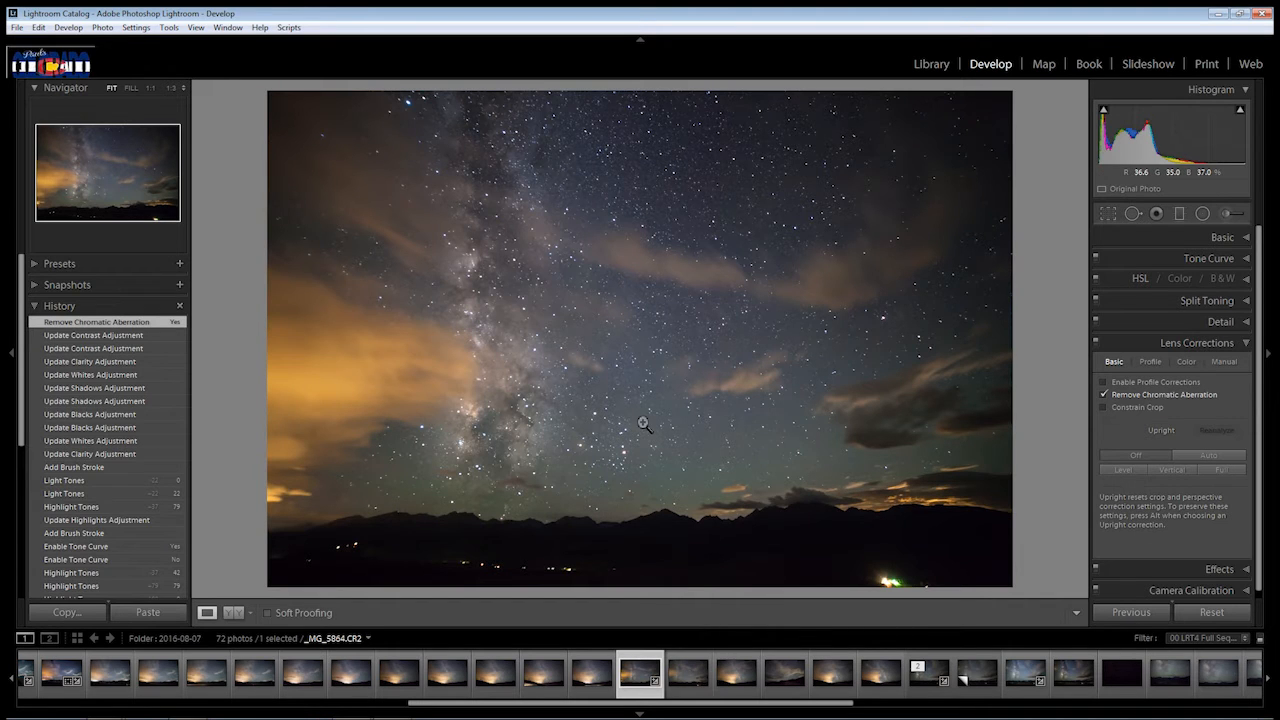
Try the lens profile corrections on the photo, then turn them off again.
click(1103, 382)
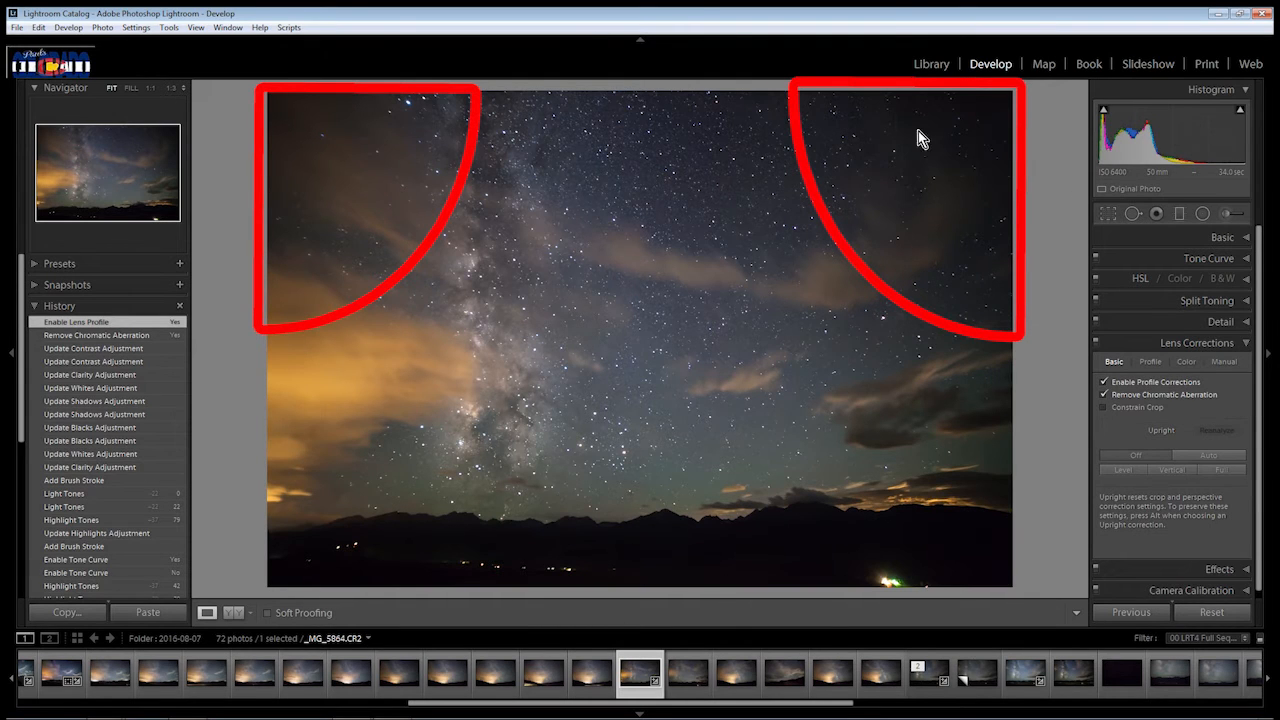
click(1103, 382)
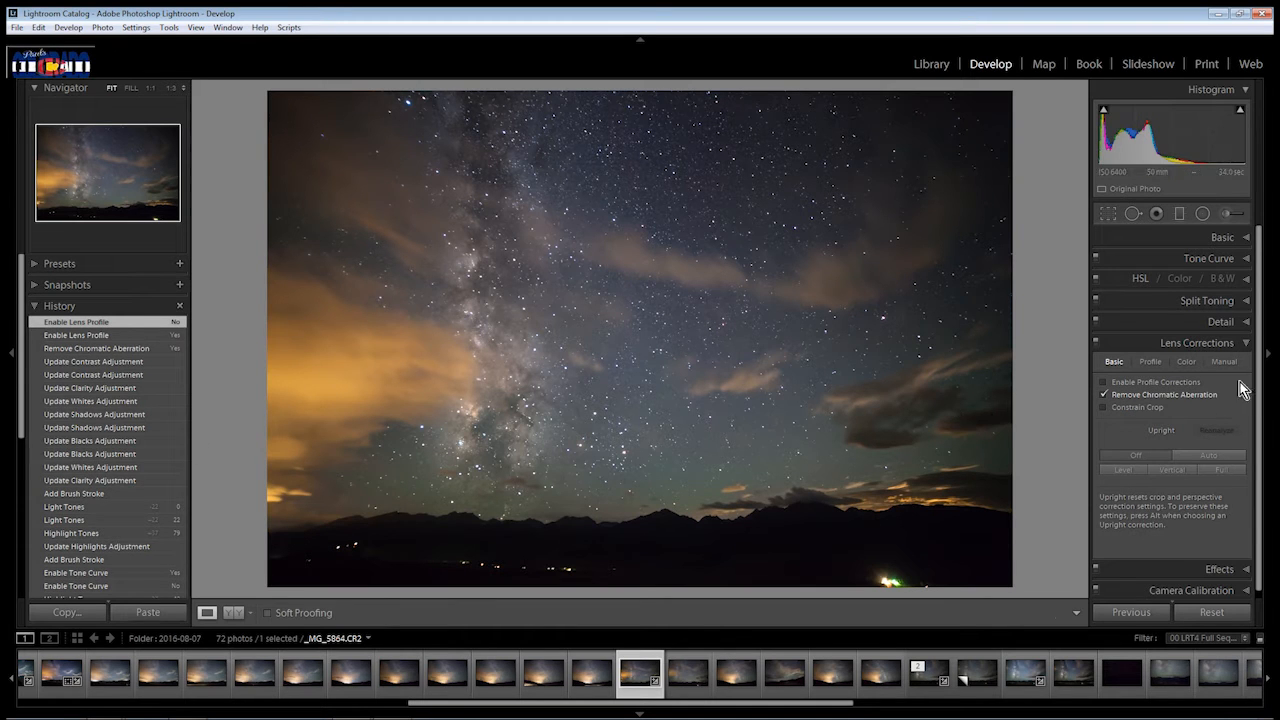
Raise the manual lens vignetting amount to +100 and inspect the photo's lower-right corner at 1:1.
click(1226, 363)
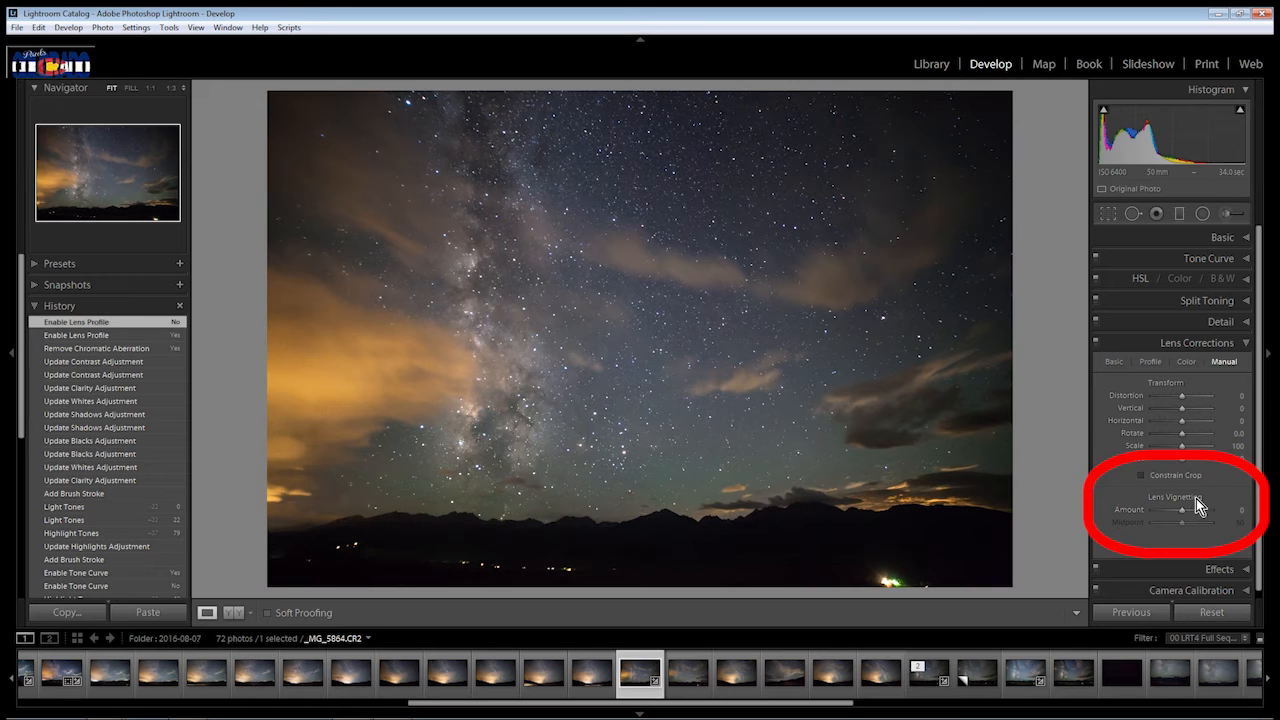
drag(1183, 511, 1248, 516)
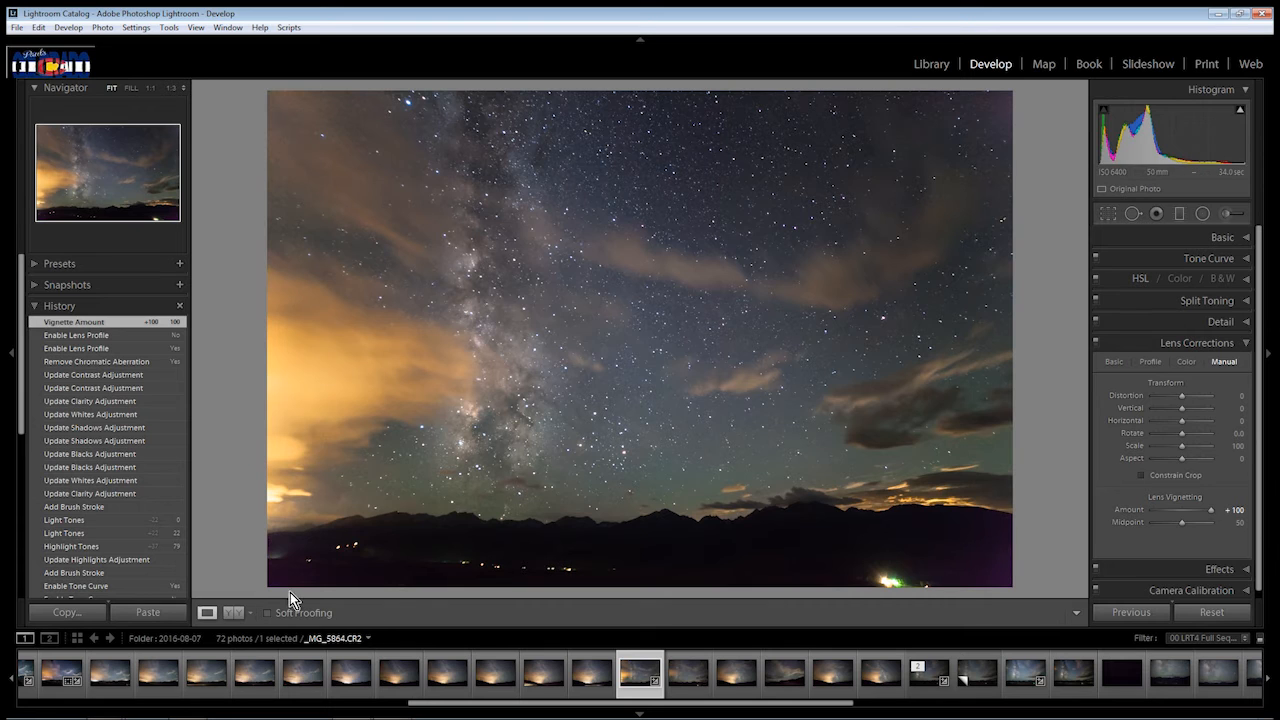
click(1005, 566)
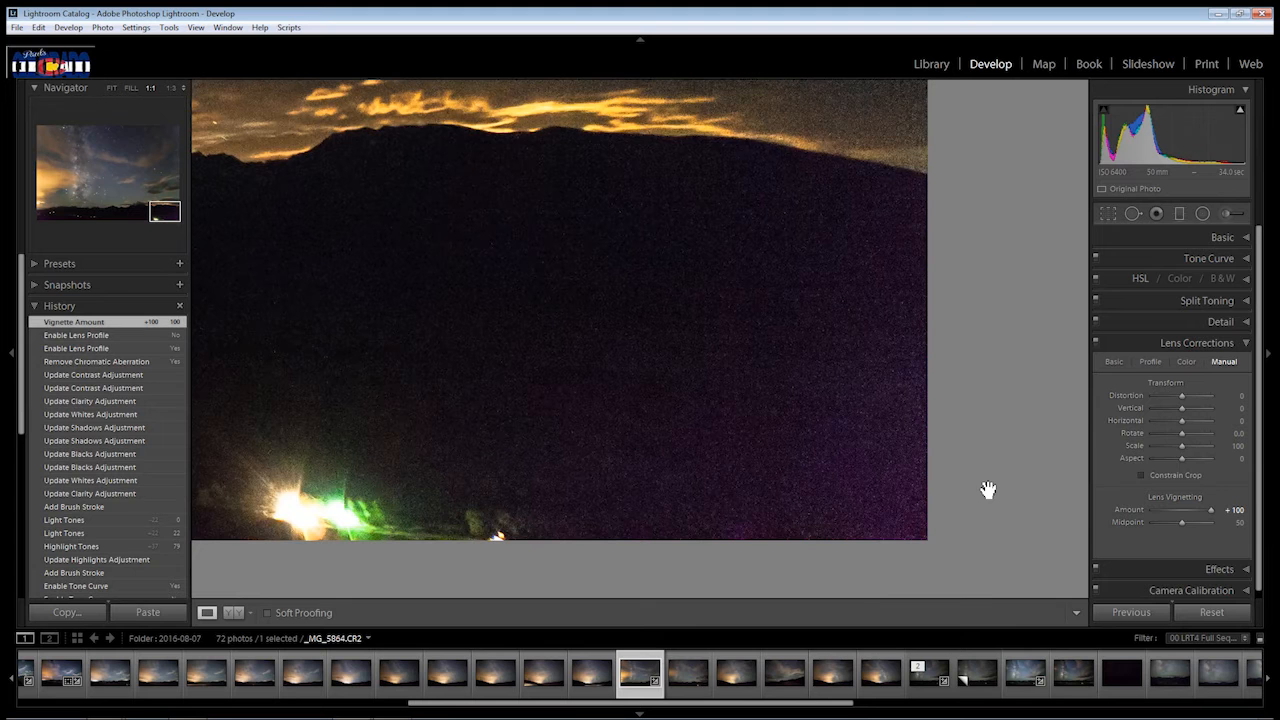
click(905, 449)
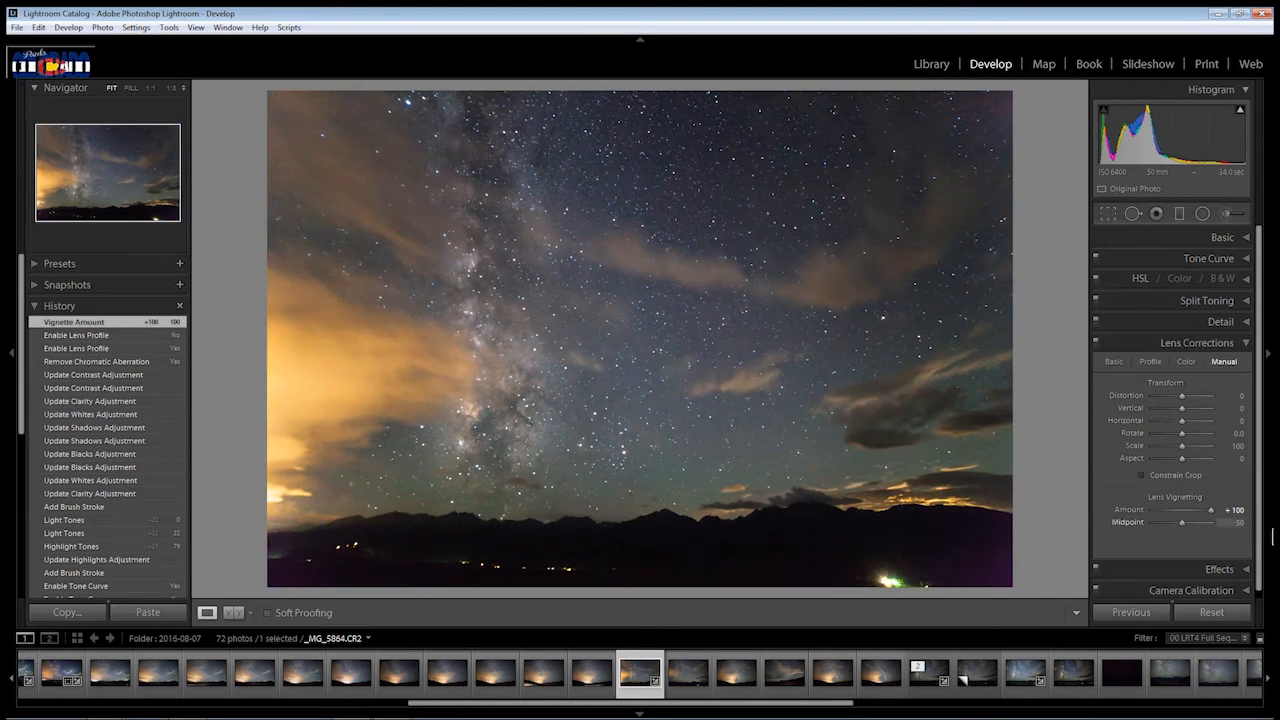
Set the lens vignetting amount to +41, try different midpoints starting at 0, and reset the midpoint to 50.
drag(1211, 510, 1194, 512)
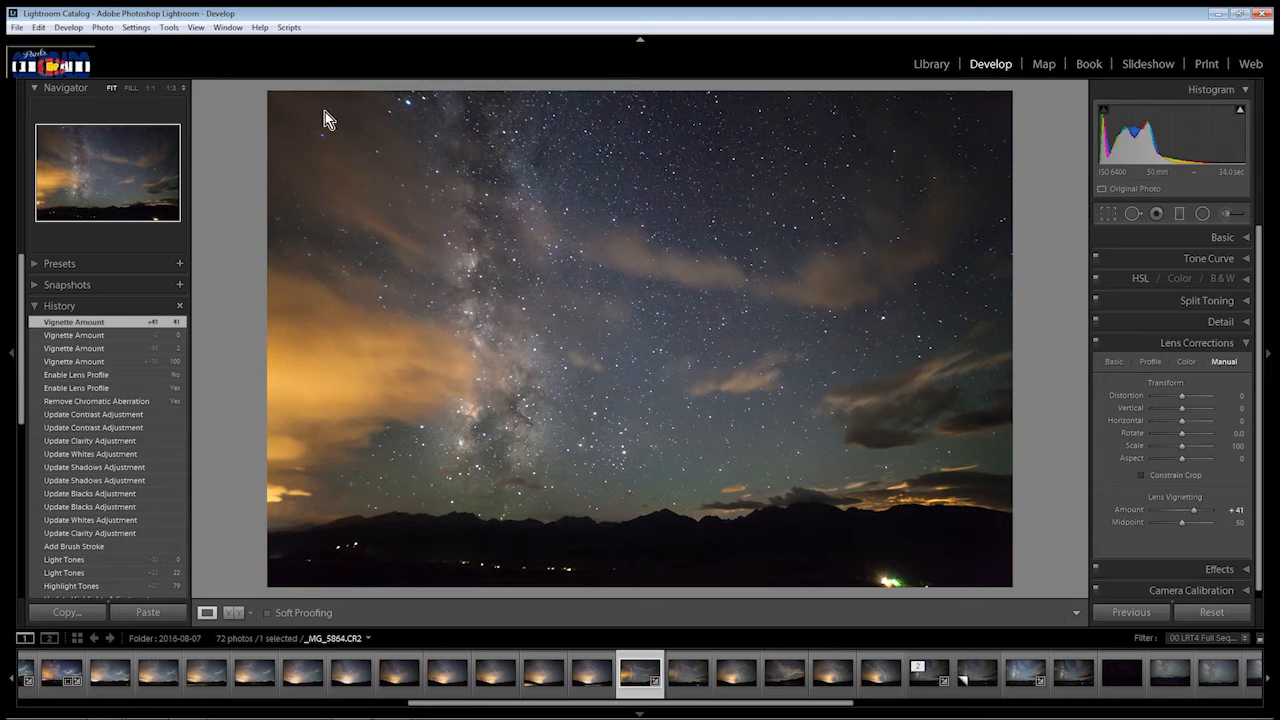
drag(1208, 526, 1075, 535)
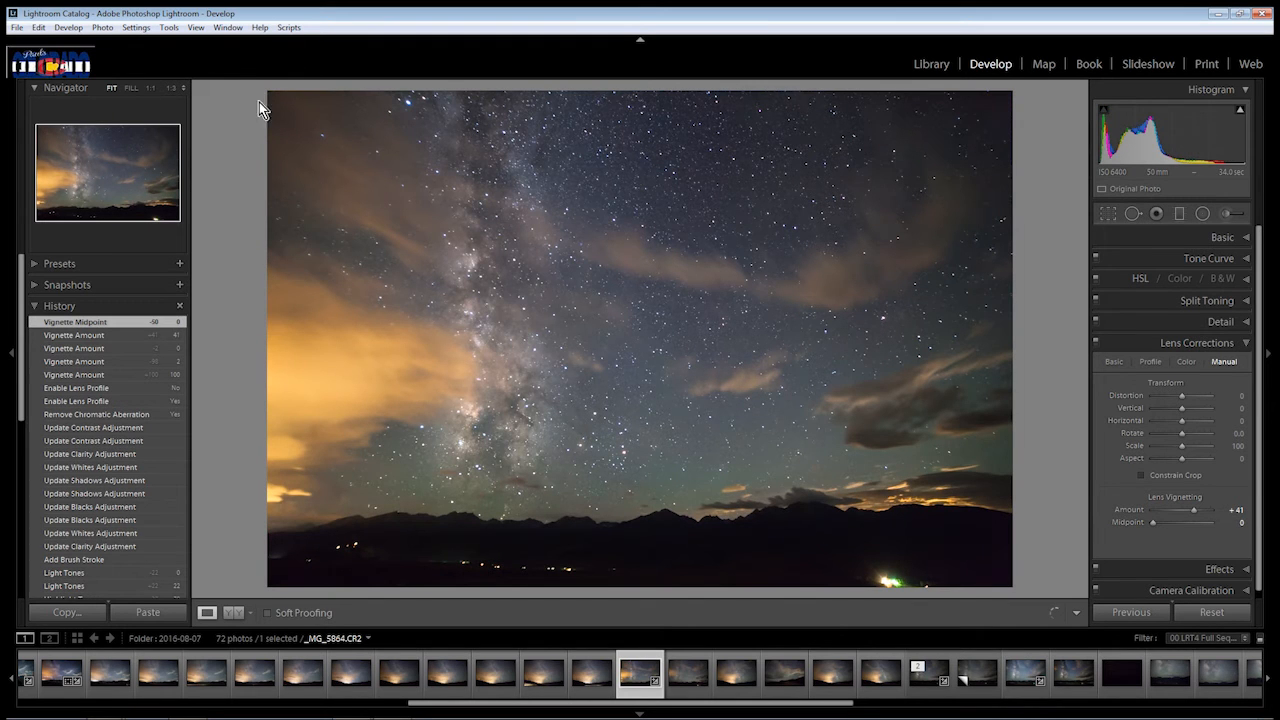
drag(1153, 526, 1198, 524)
double_click(1154, 523)
mouse_move(1182, 523)
mouse_down()
mouse_move(1165, 523)
mouse_move(1184, 523)
mouse_up()
double_click(1184, 523)
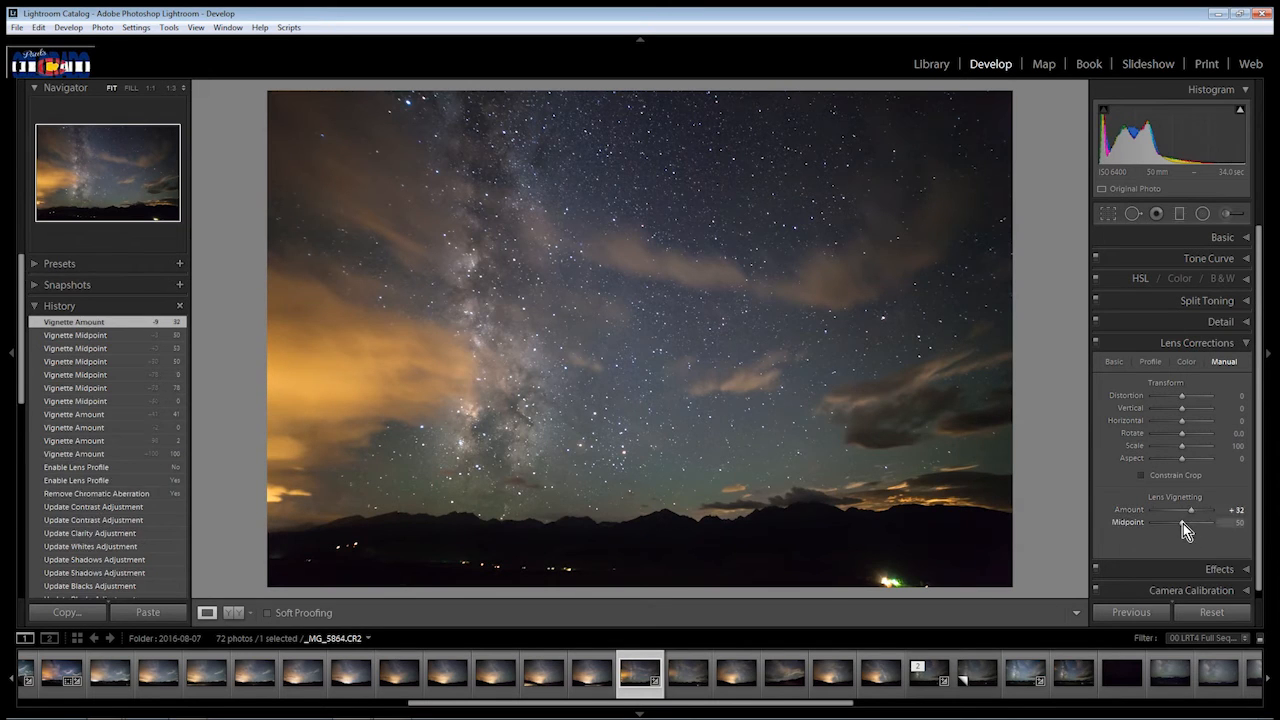
Set the manual lens vignetting midpoint to 43 and the amount to +23.
drag(1183, 523, 1194, 523)
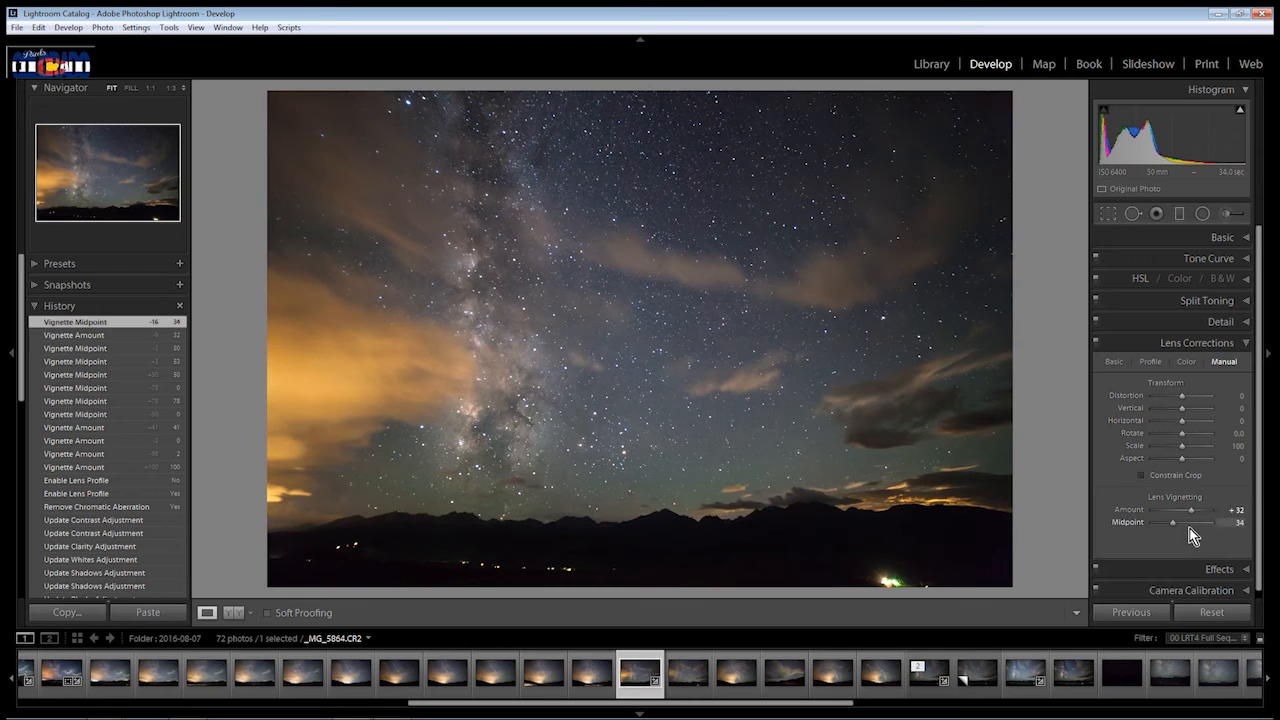
drag(1176, 527, 1188, 513)
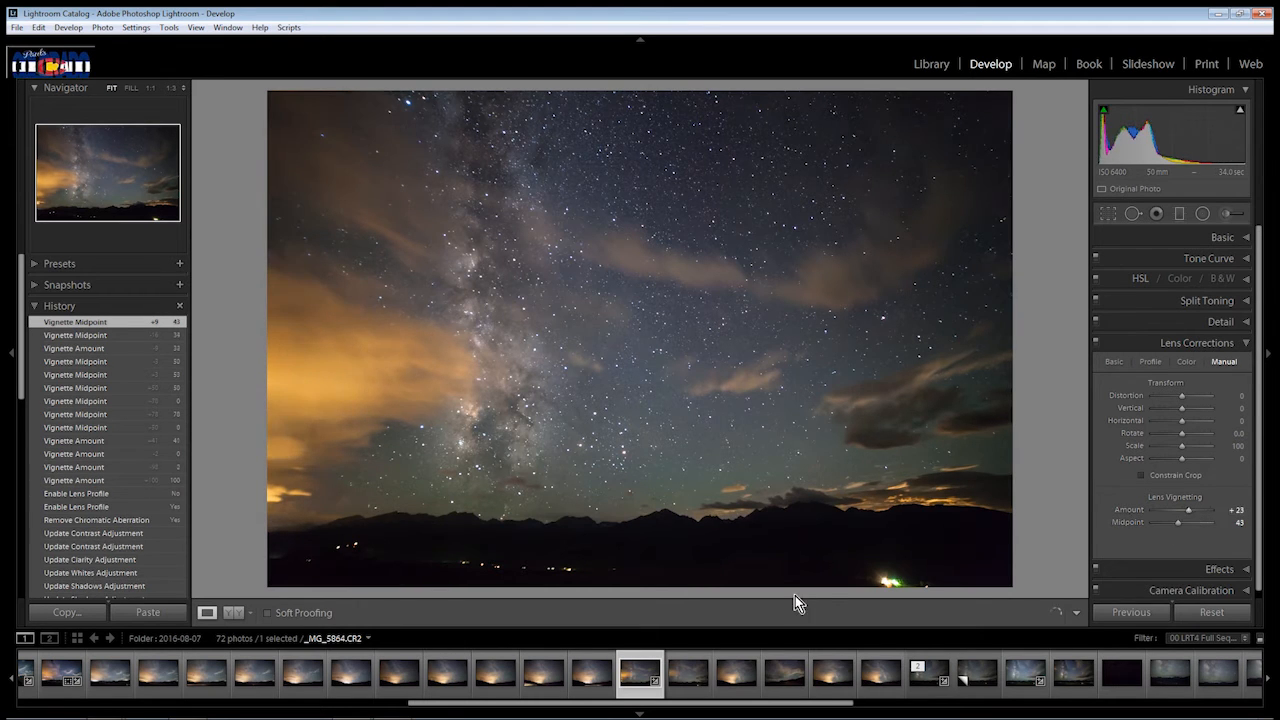
Add a graduated filter across the dark foreground and mountain ridge, with its effect settings reset and only its contrast slightly raised.
click(1179, 214)
drag(673, 528, 668, 510)
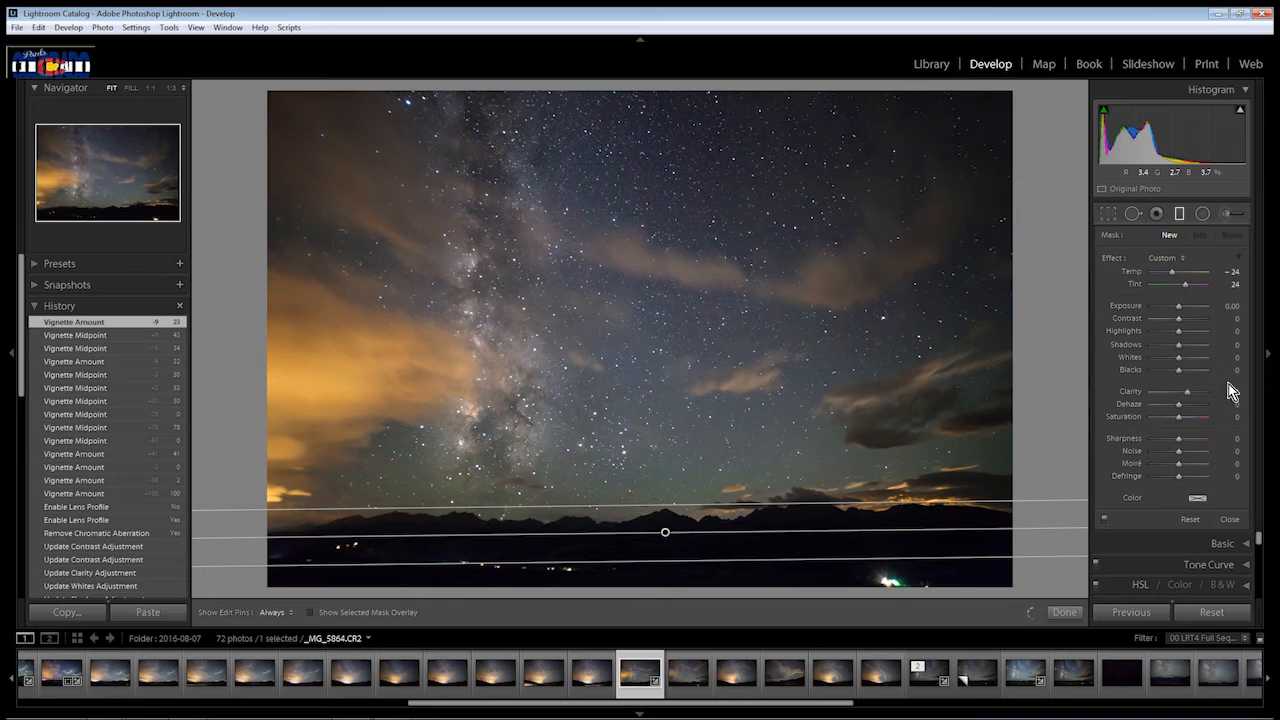
double_click(1114, 257)
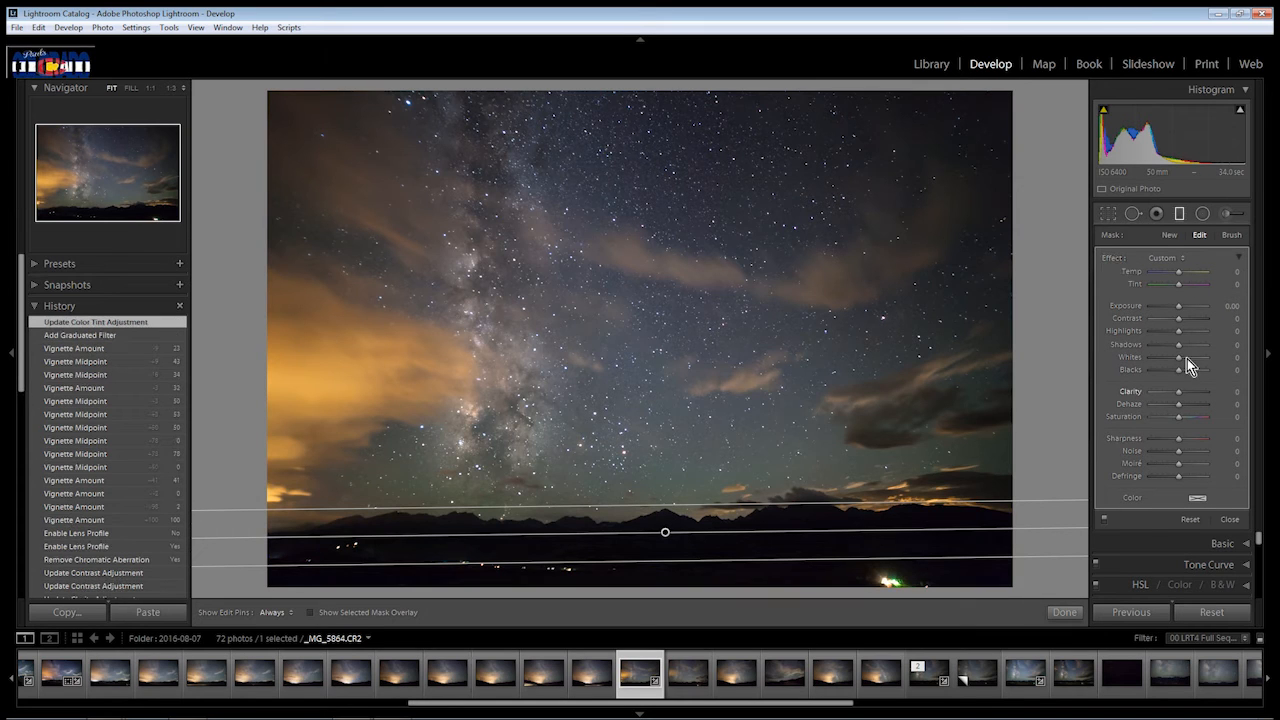
drag(1180, 318, 1189, 321)
click(1064, 612)
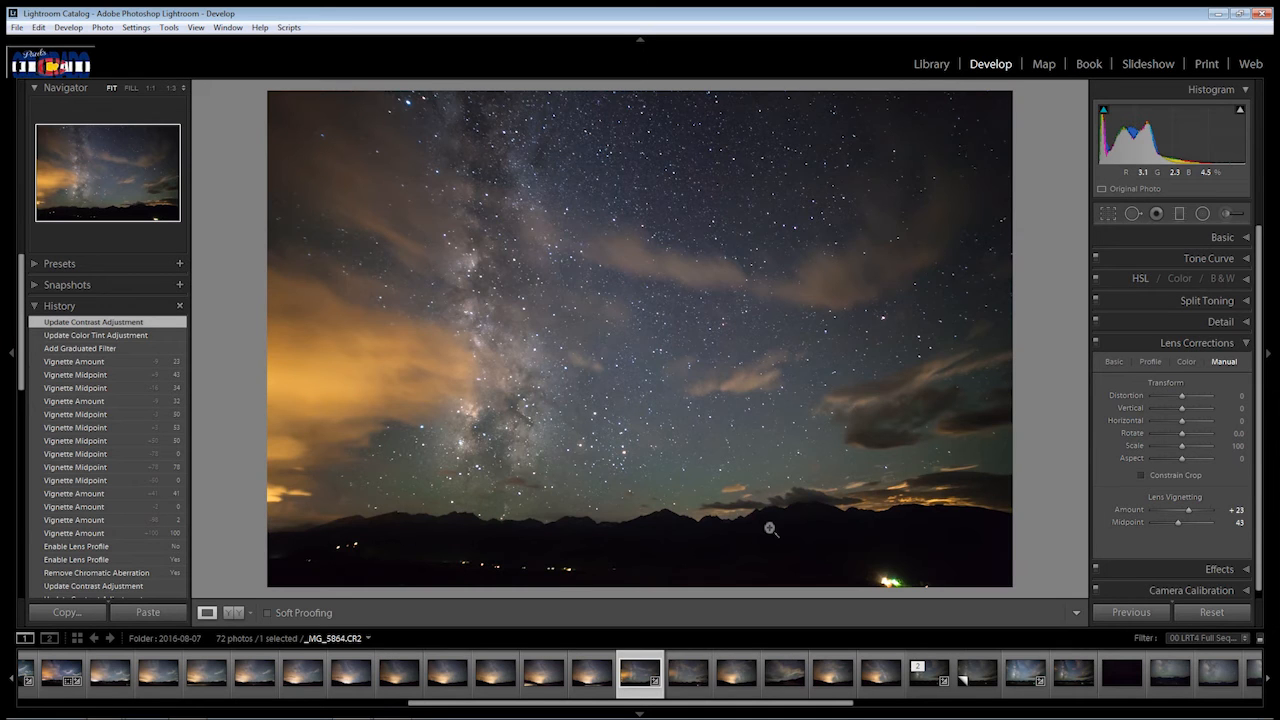
Examine the stars at 1:1 from the upper-left corner to the Milky Way core for distortion and fringing.
click(410, 106)
drag(410, 106, 594, 473)
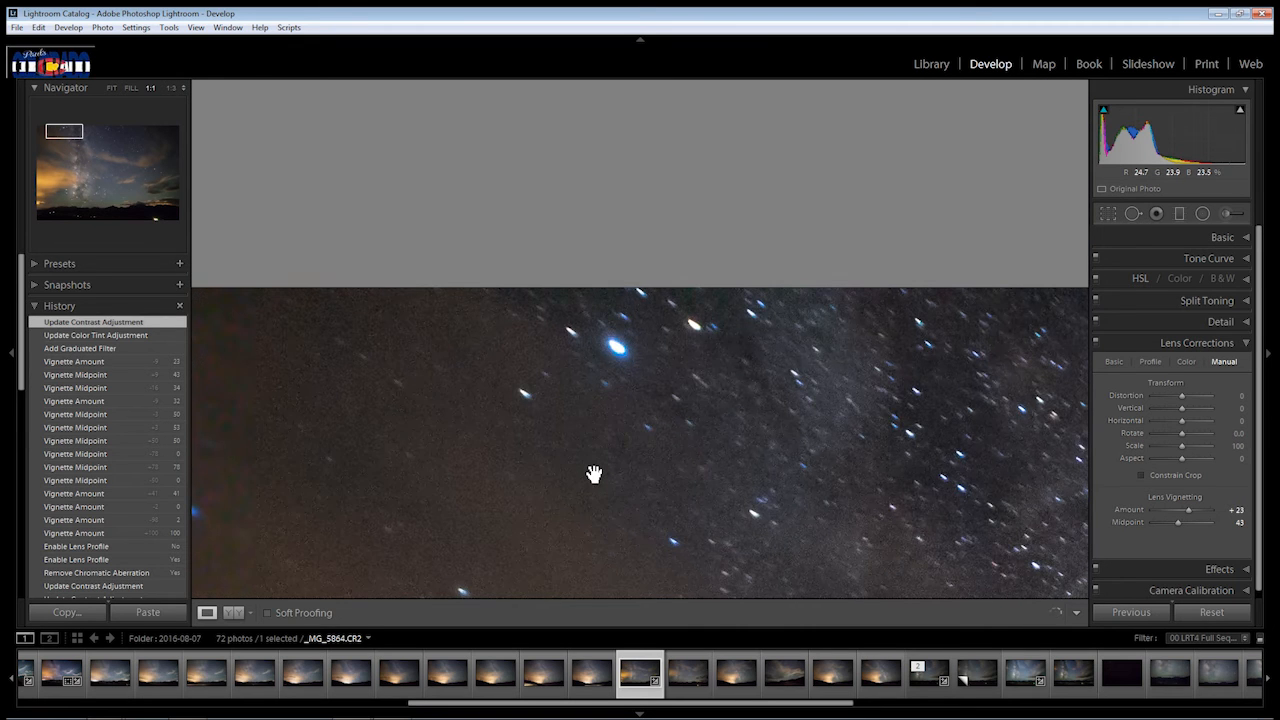
drag(556, 481, 965, 326)
drag(971, 396, 787, 470)
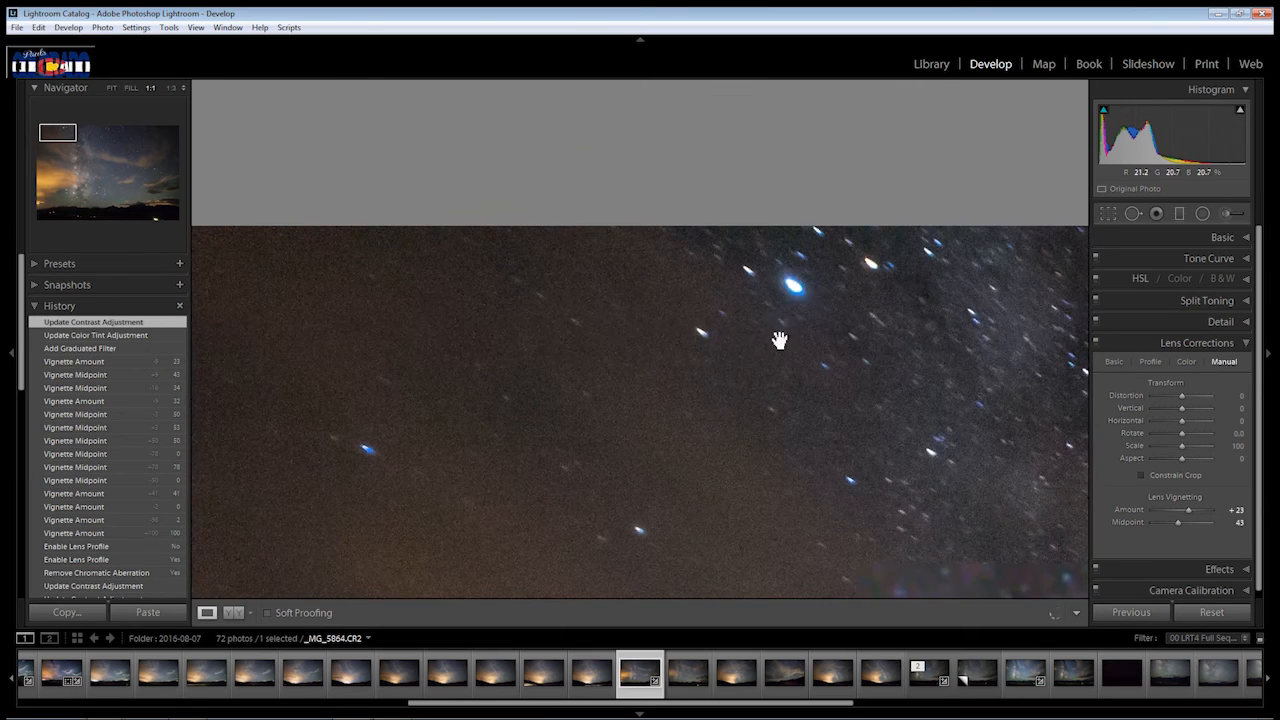
drag(788, 530, 809, 215)
drag(713, 501, 706, 166)
drag(788, 462, 10, 353)
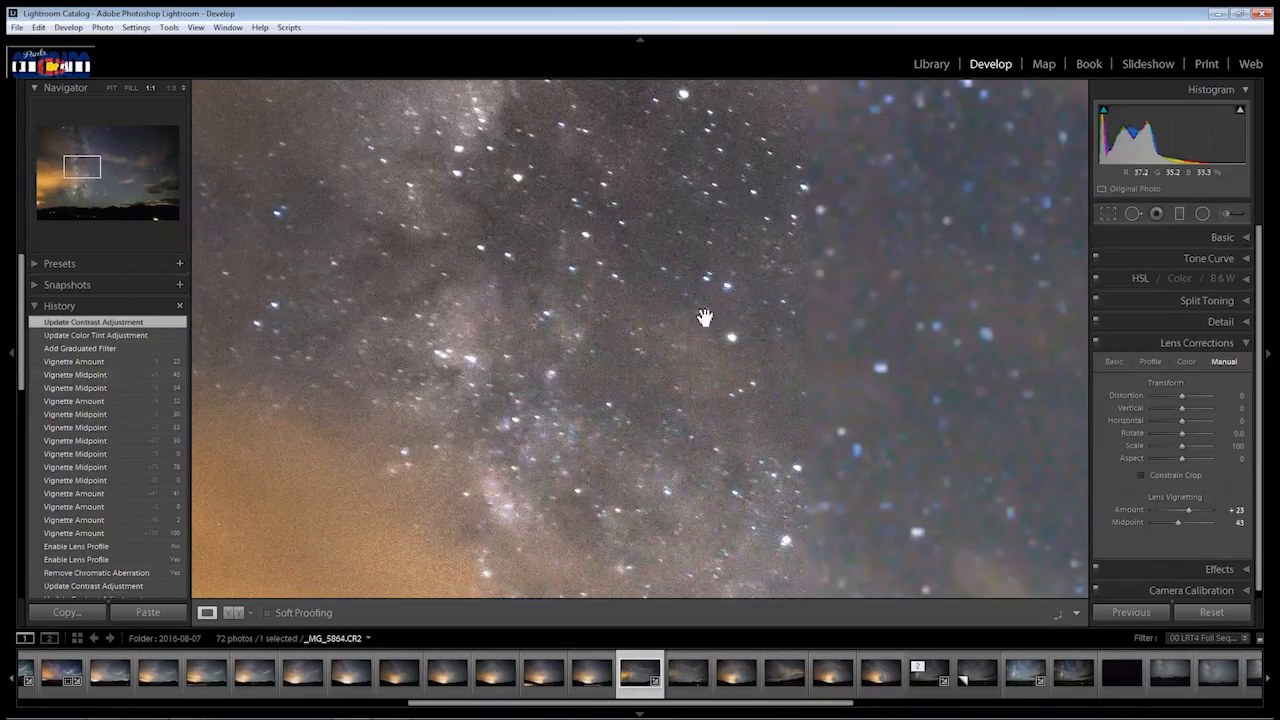
drag(826, 320, 794, 378)
click(794, 378)
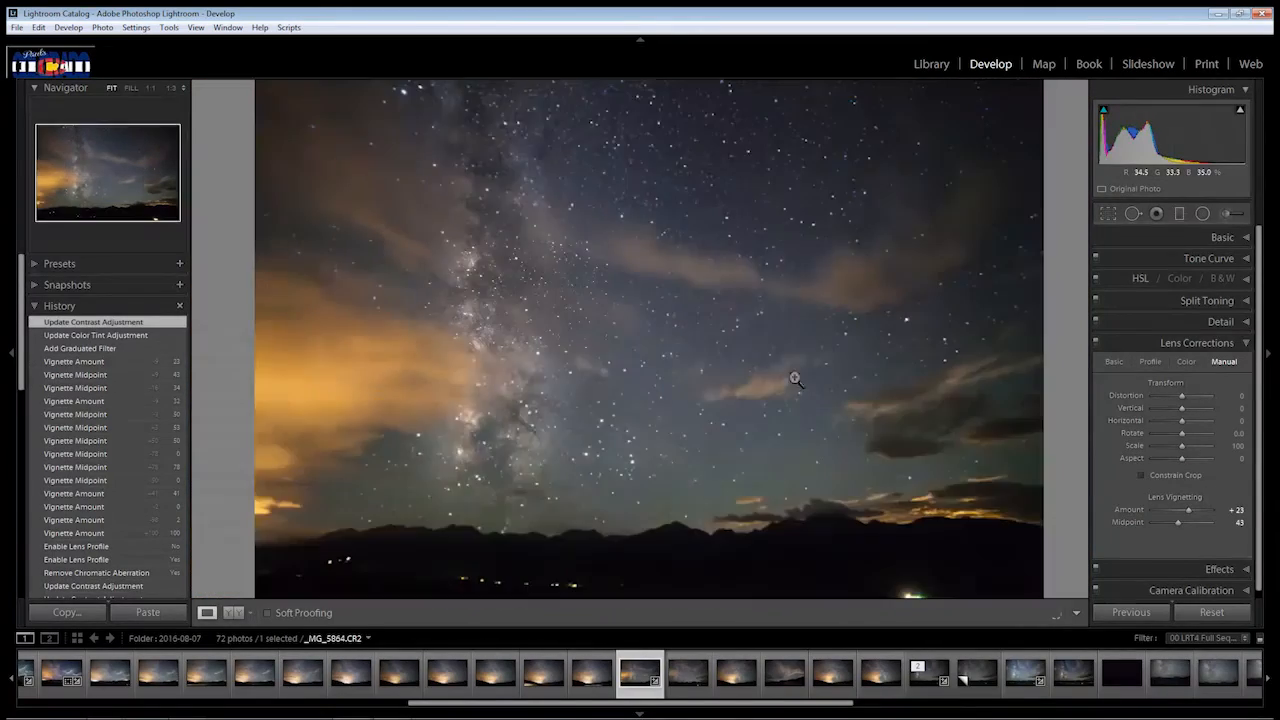
click(649, 326)
click(643, 320)
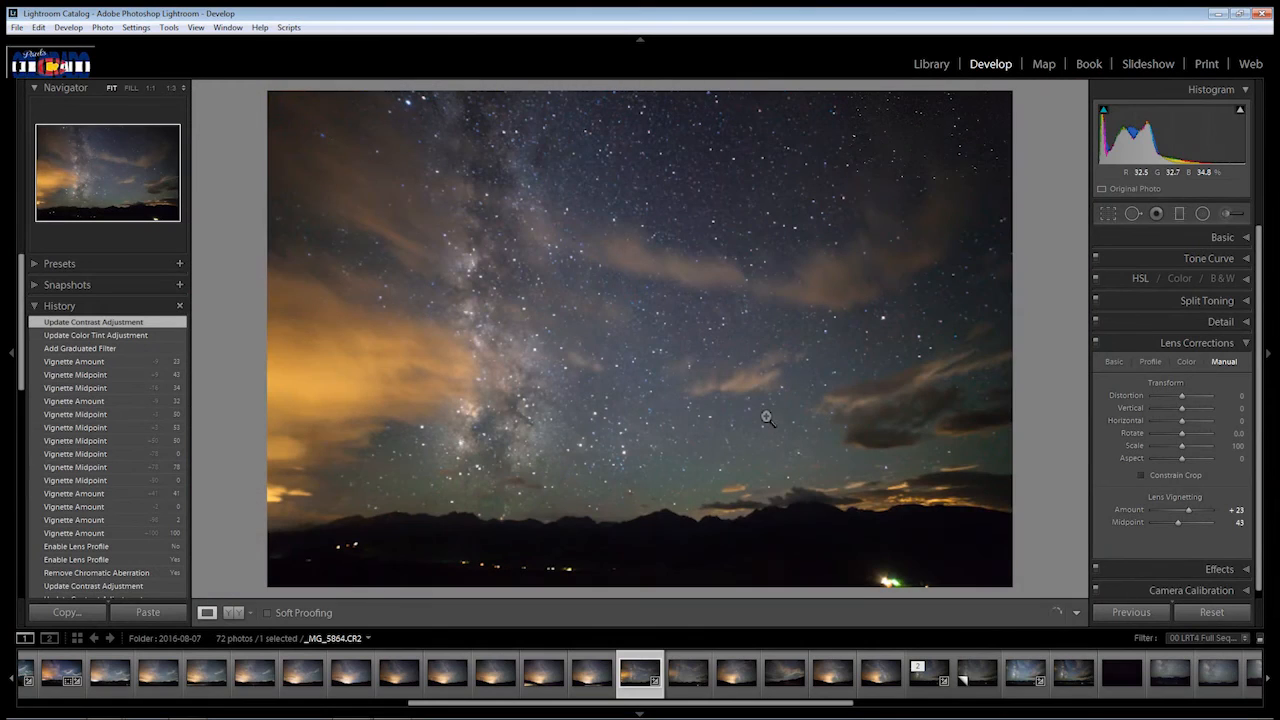